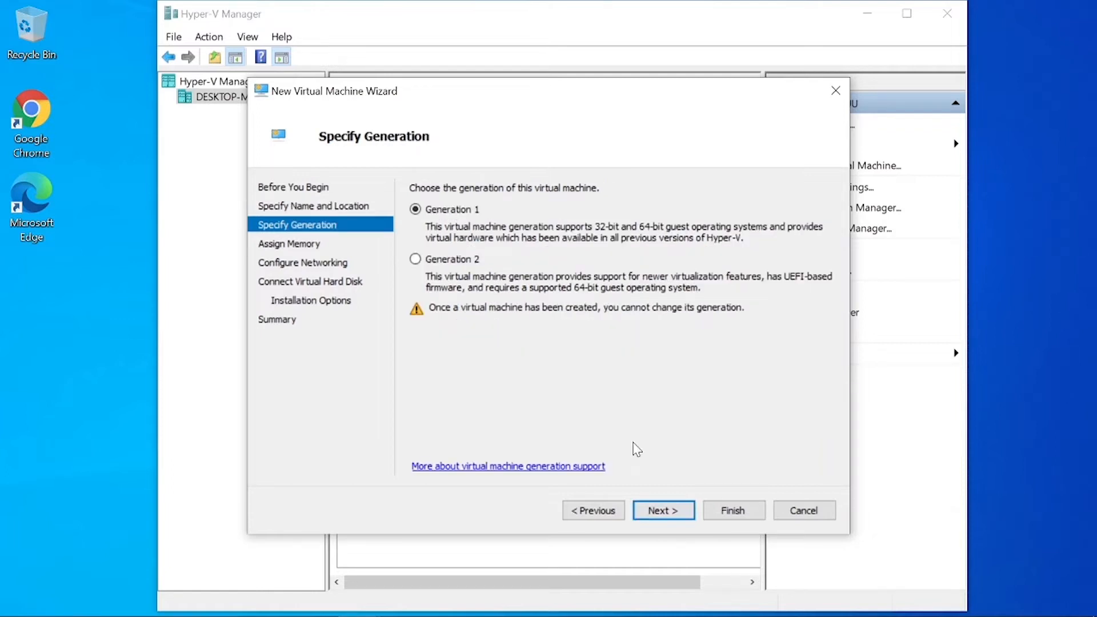
Keep WIN 2016 as a Generation 1 machine and continue to the Assign Memory page
left_click(666, 514)
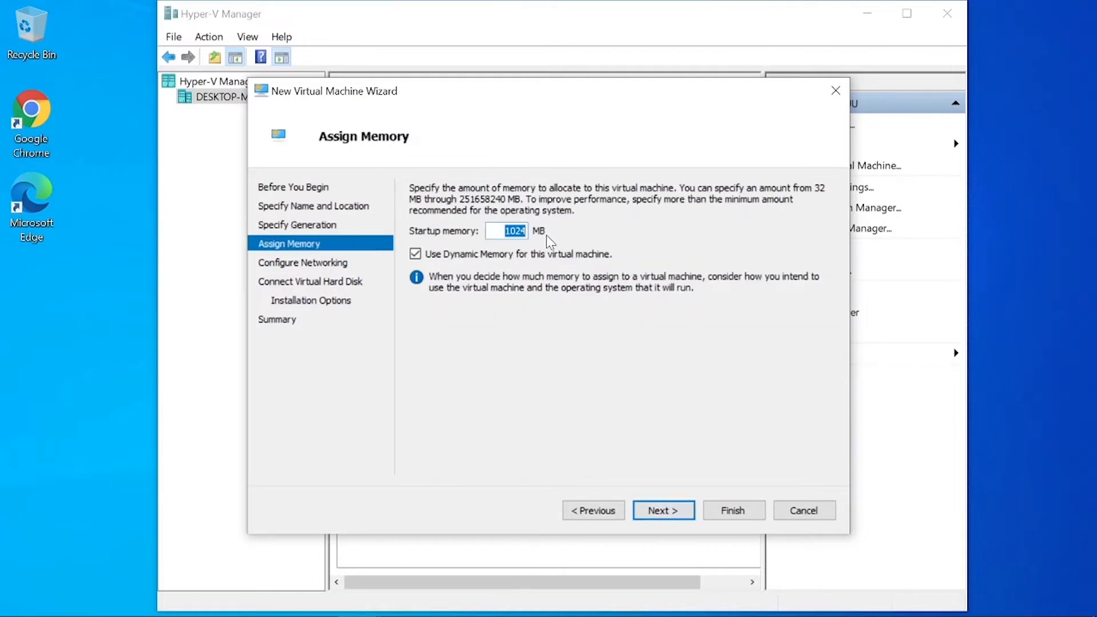
Assign 3000 MB of startup memory and leave the network connection Not Connected
type("3000")
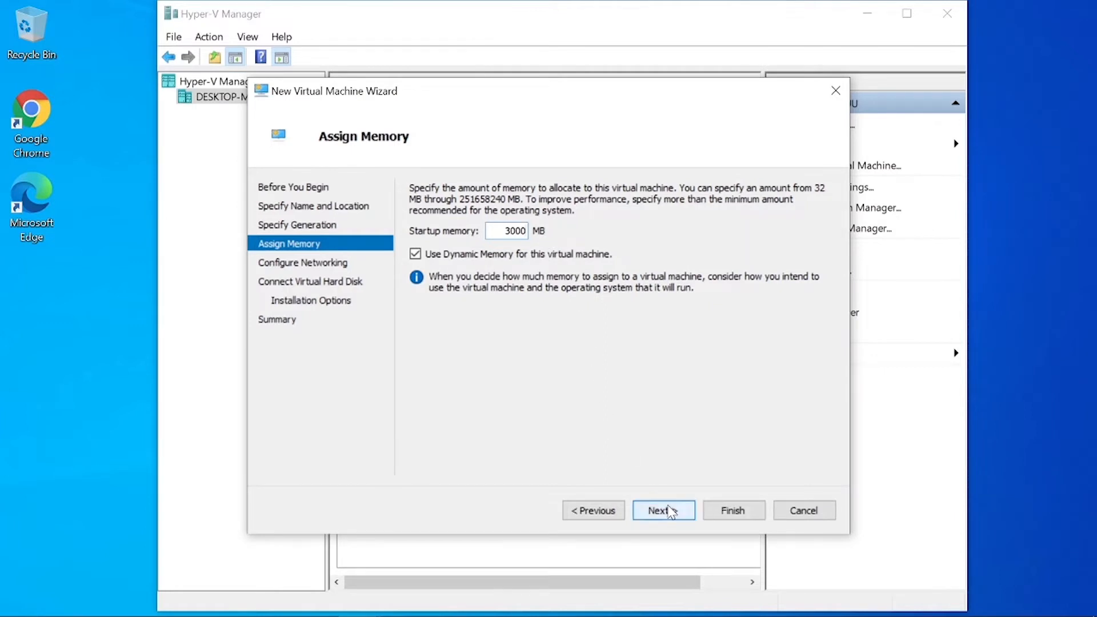
left_click(671, 511)
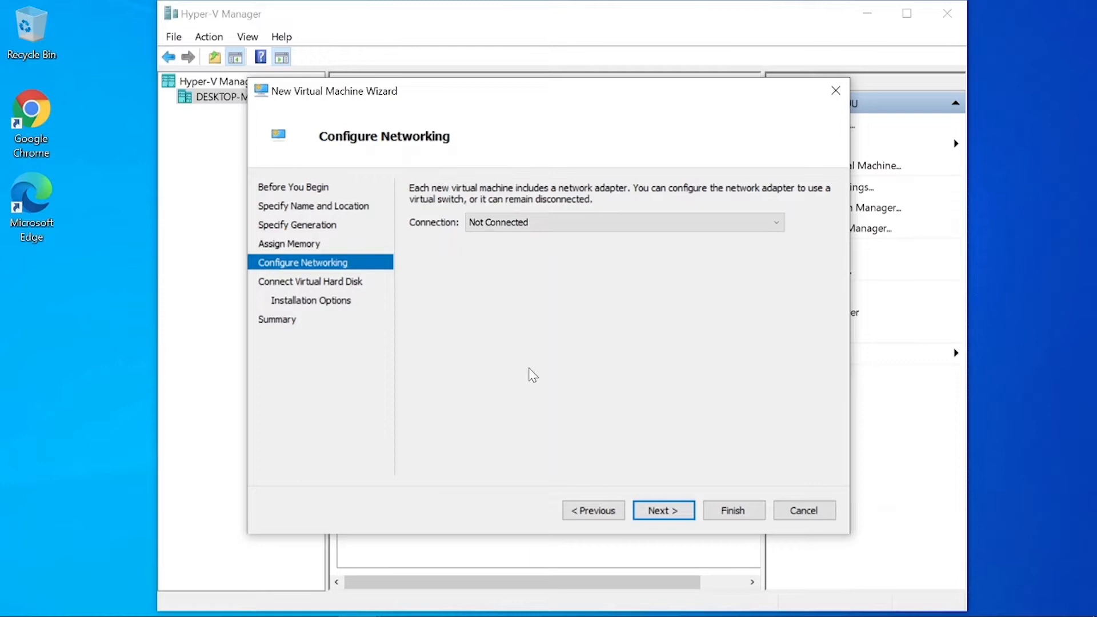
left_click(656, 514)
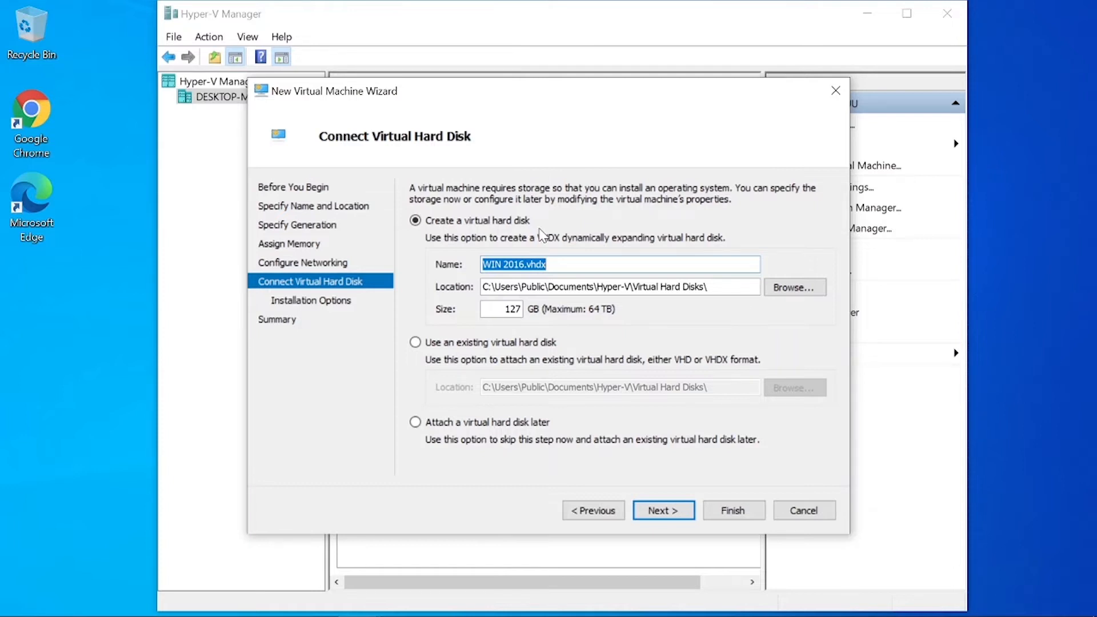
Set the virtual hard disk location to the folder E:\HyperV Test\Win 2016
left_click(790, 286)
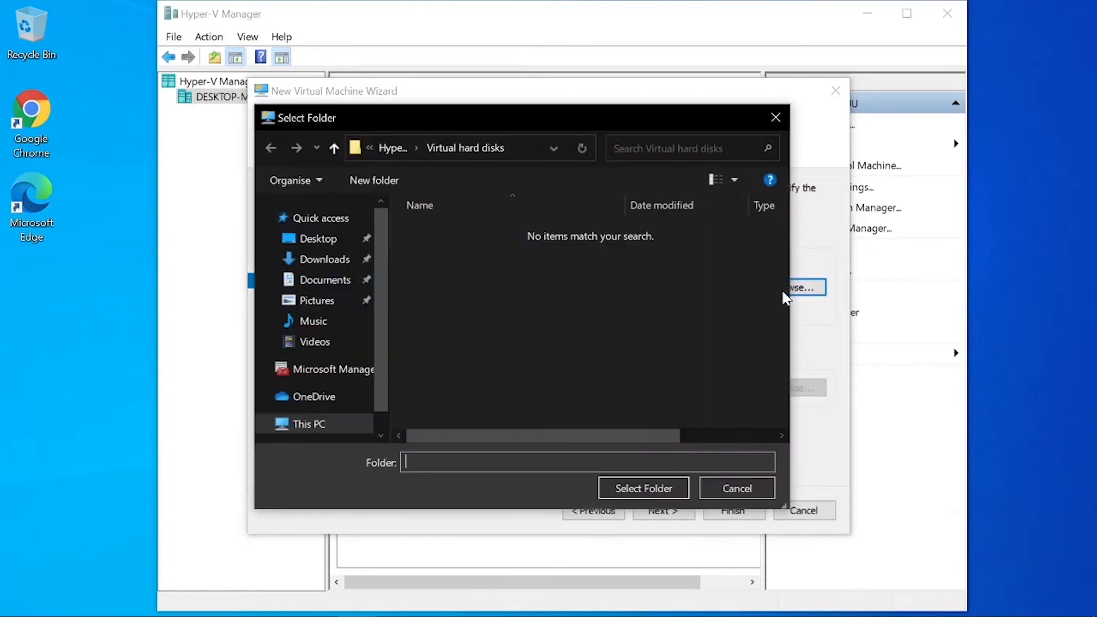
scroll(394, 311, "right", 5)
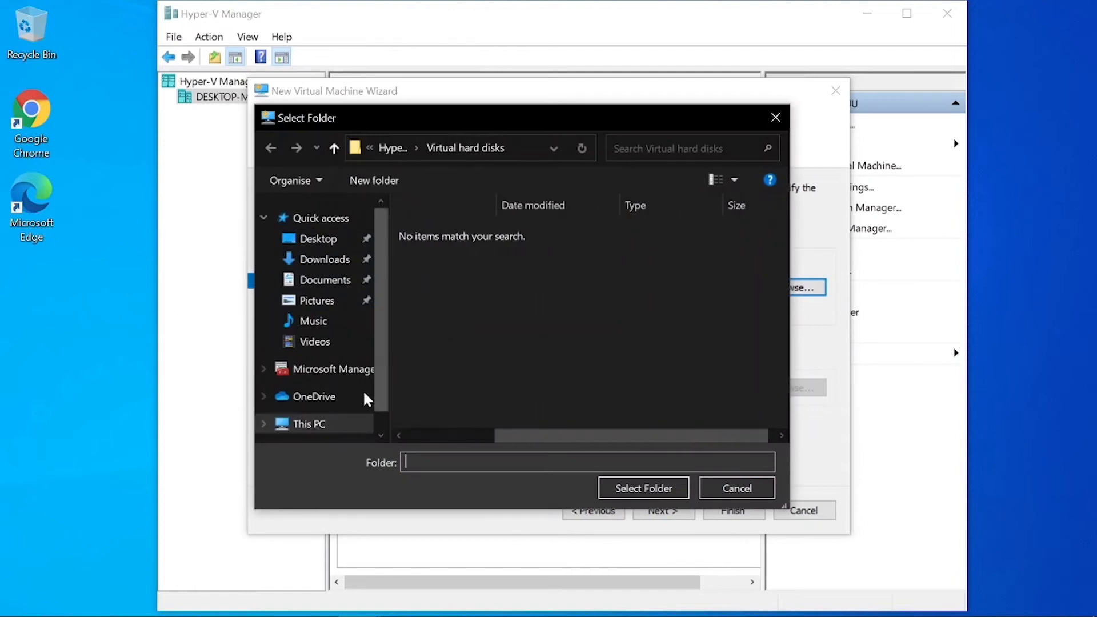
scroll(416, 272, "left", 5)
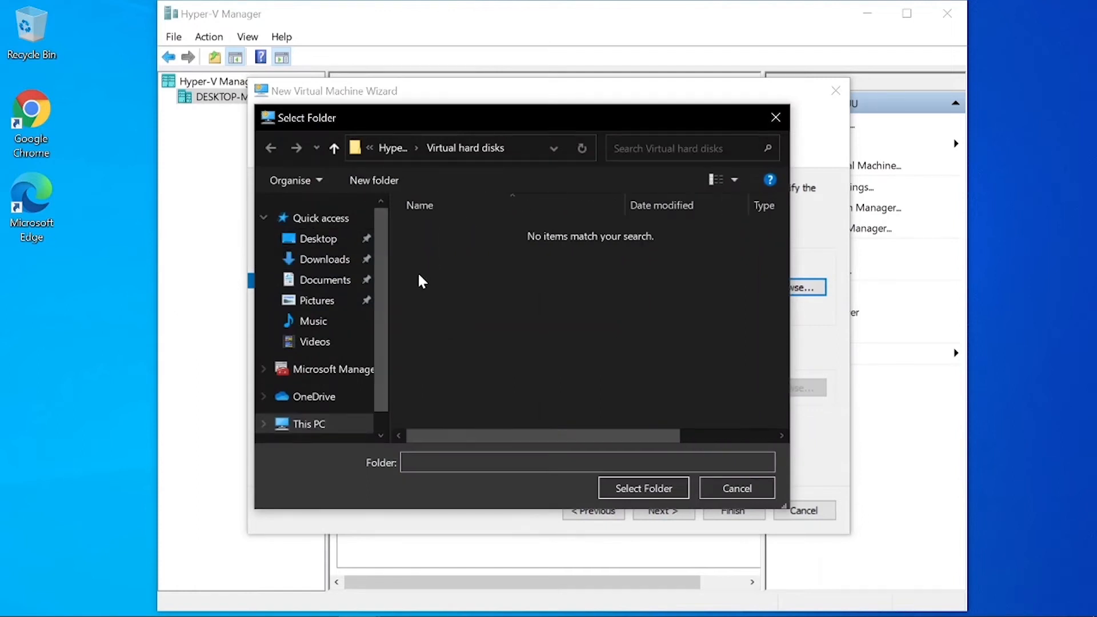
left_click(398, 150)
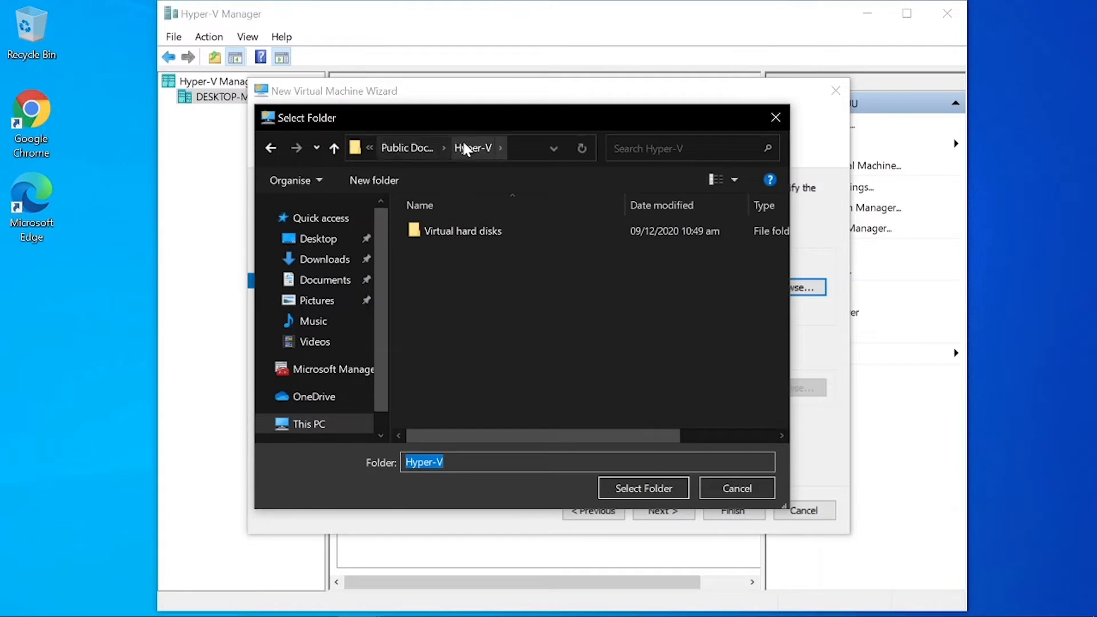
scroll(305, 426, "down", 1)
left_click(313, 394)
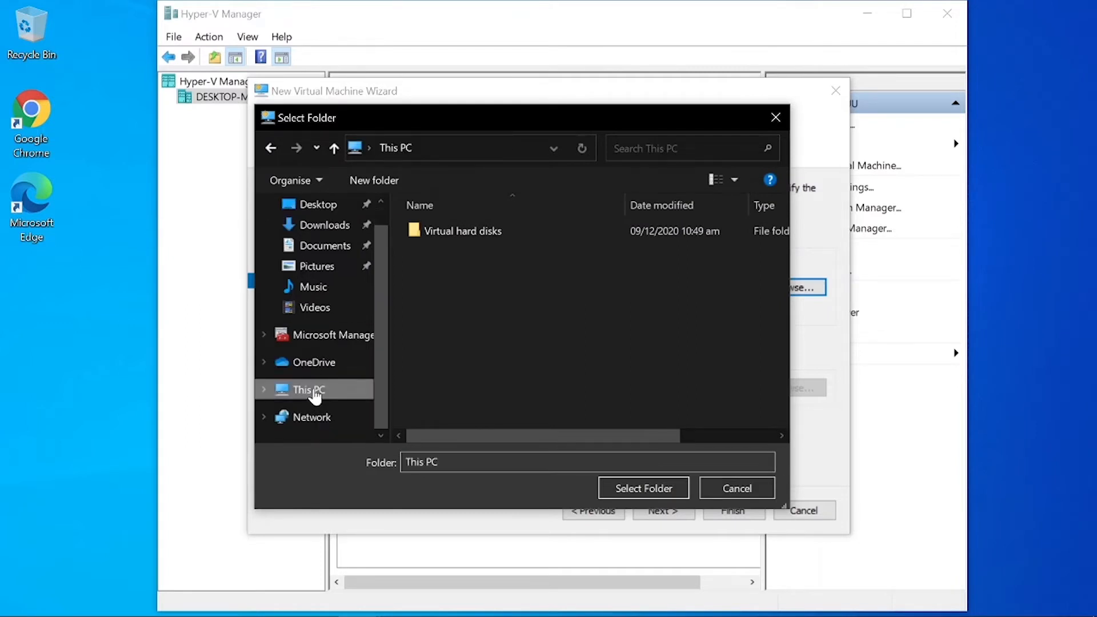
scroll(510, 320, "down", 5)
double_click(510, 405)
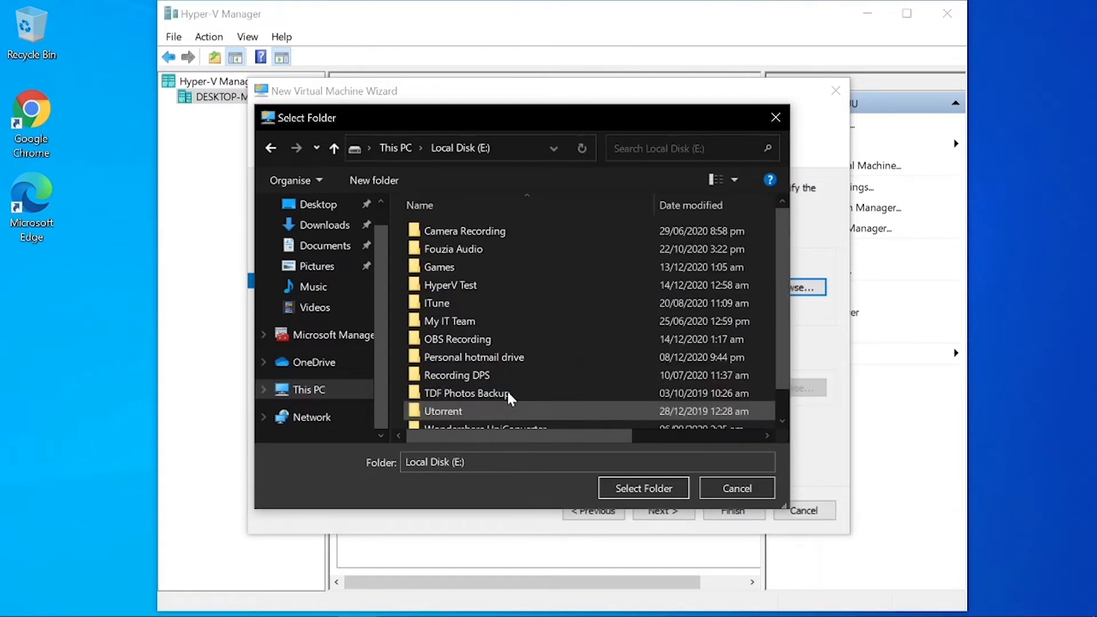
double_click(475, 287)
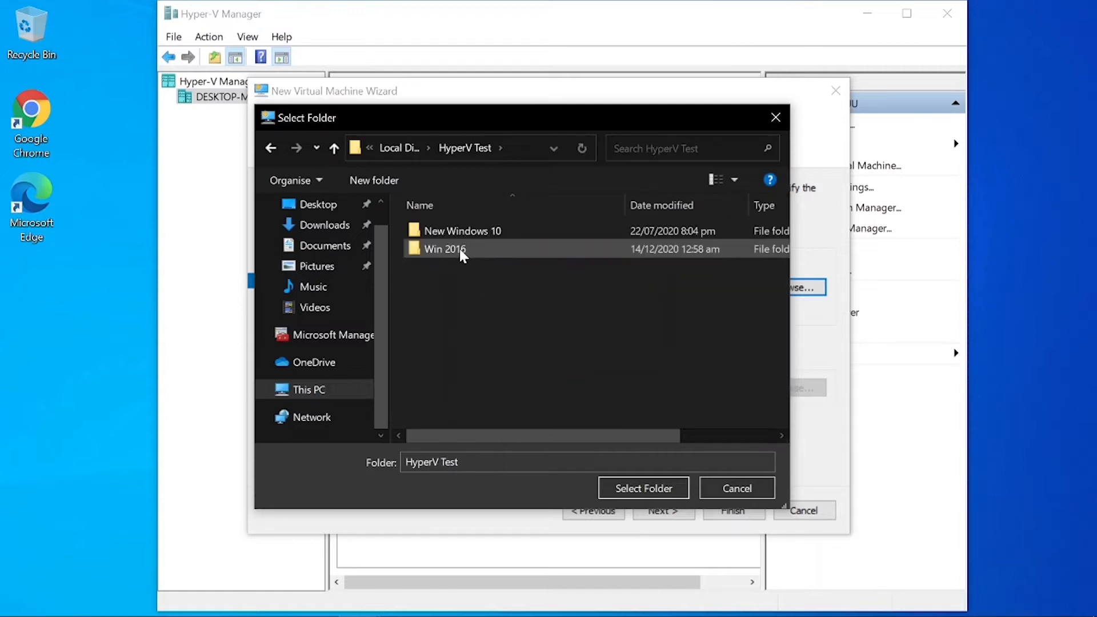
double_click(458, 254)
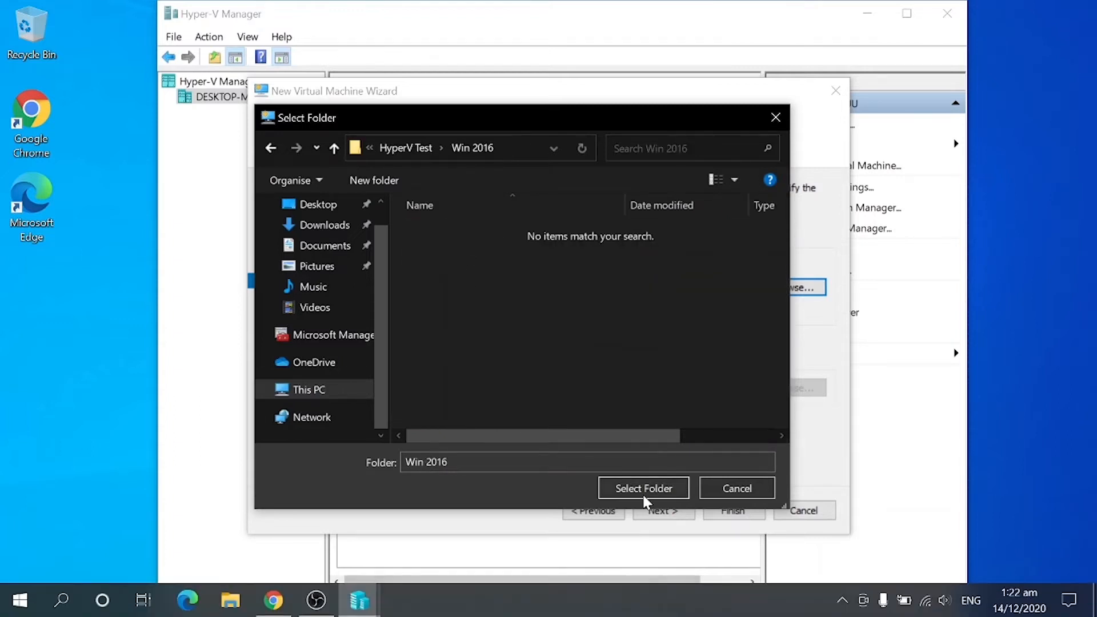
left_click(641, 490)
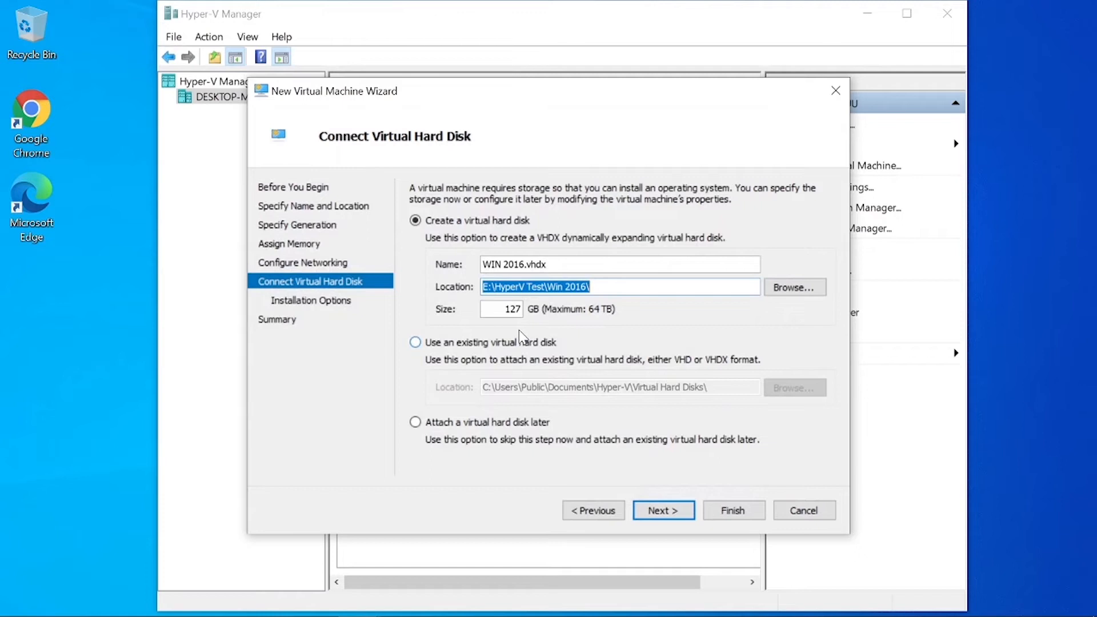
Make the virtual hard disk 100 GB and continue to Installation Options
key("Tab")
key("Tab")
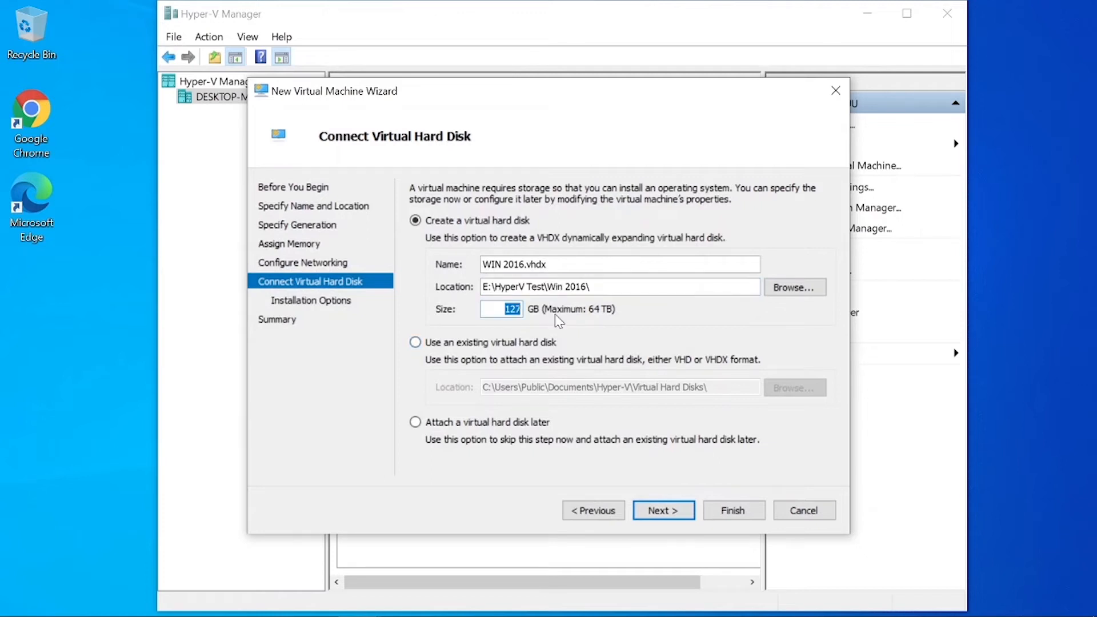
type("100")
left_click(656, 511)
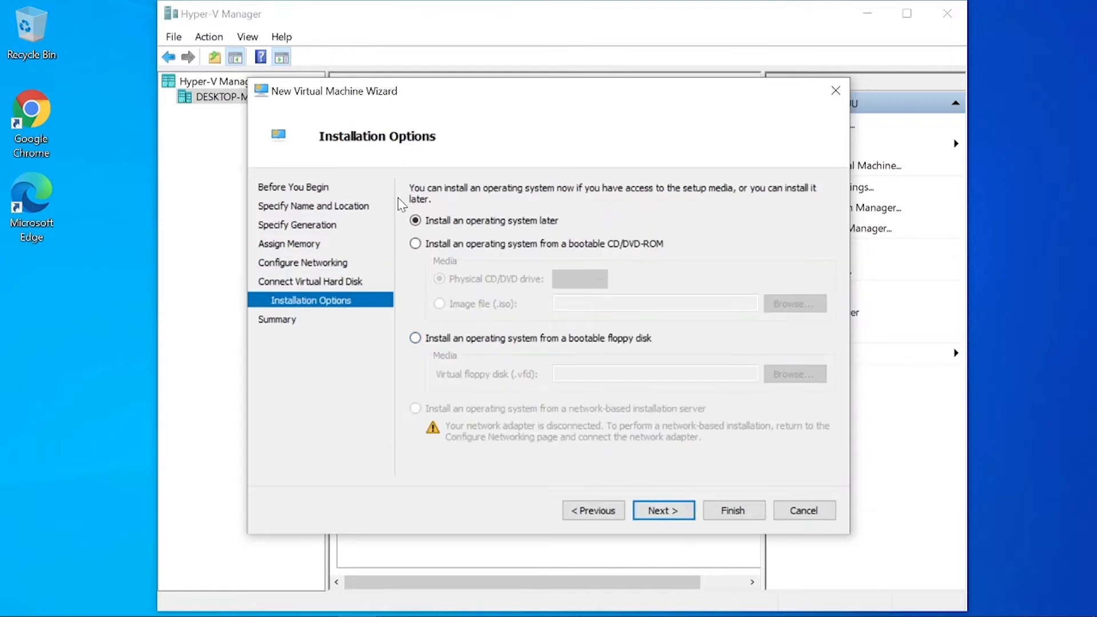
Choose to install the OS from an ISO image on a bootable CD/DVD-ROM
left_click(441, 246)
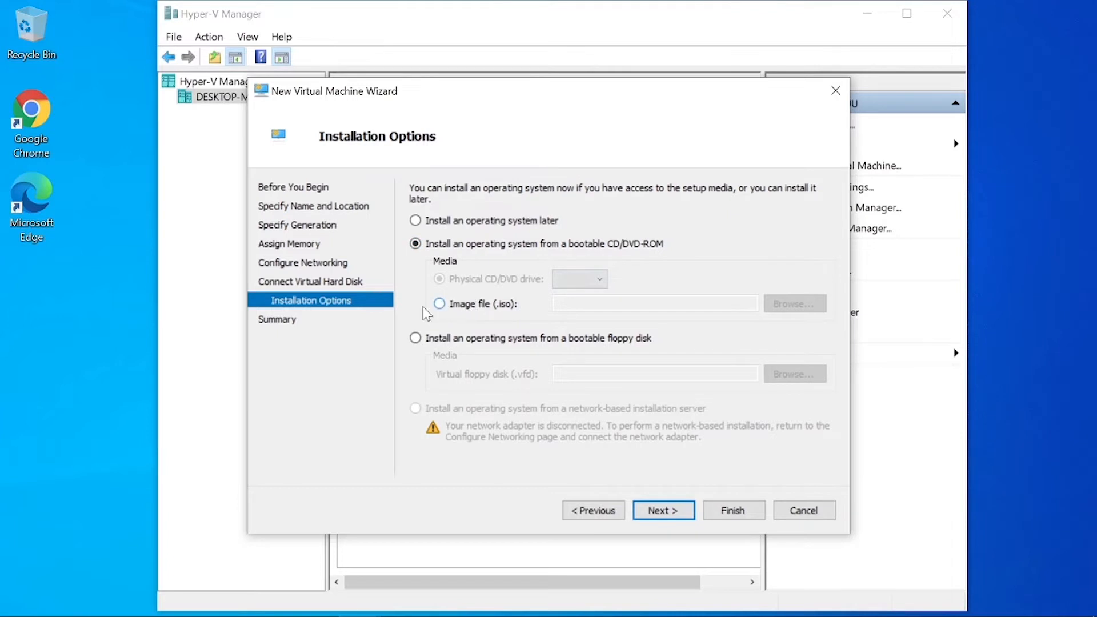
left_click(455, 304)
left_click(788, 304)
scroll(665, 313, "down", 5)
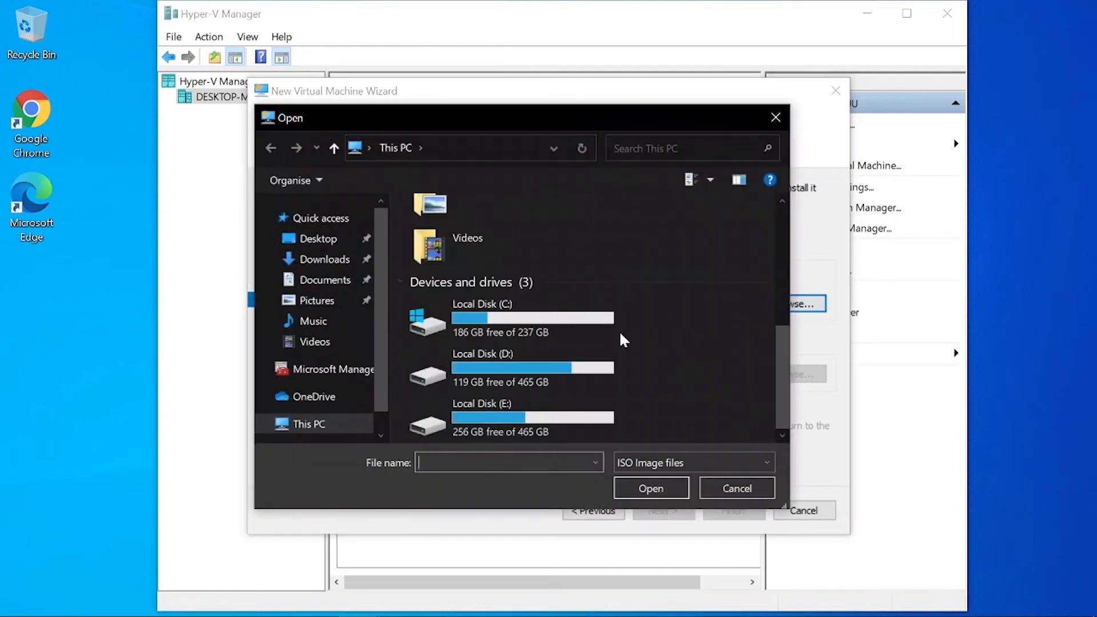
Pick SVR2016.ENU.APR2017 from D:\Softwares\IOS\Windows Server 2016 Build and continue to Summary
double_click(539, 378)
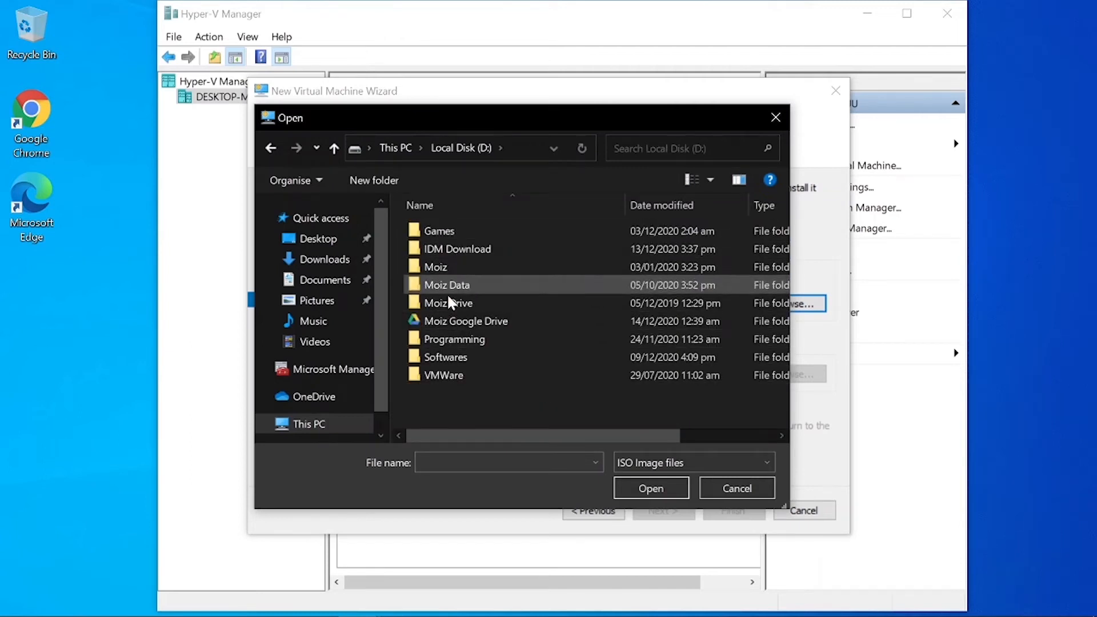
double_click(445, 357)
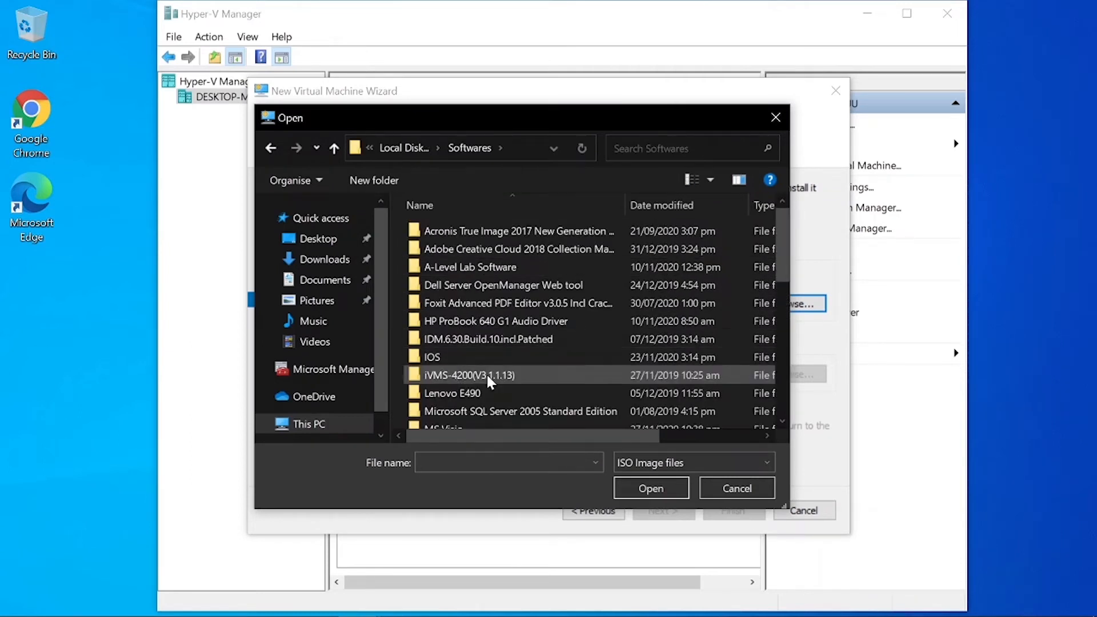
scroll(489, 385, "down", 4)
scroll(490, 385, "up", 2)
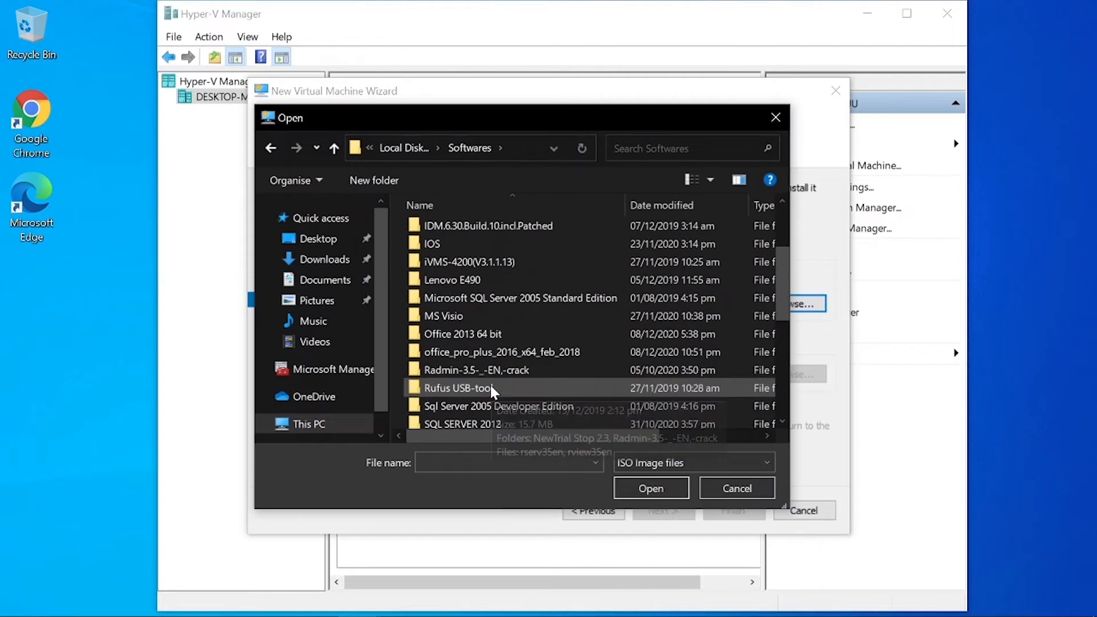
double_click(441, 246)
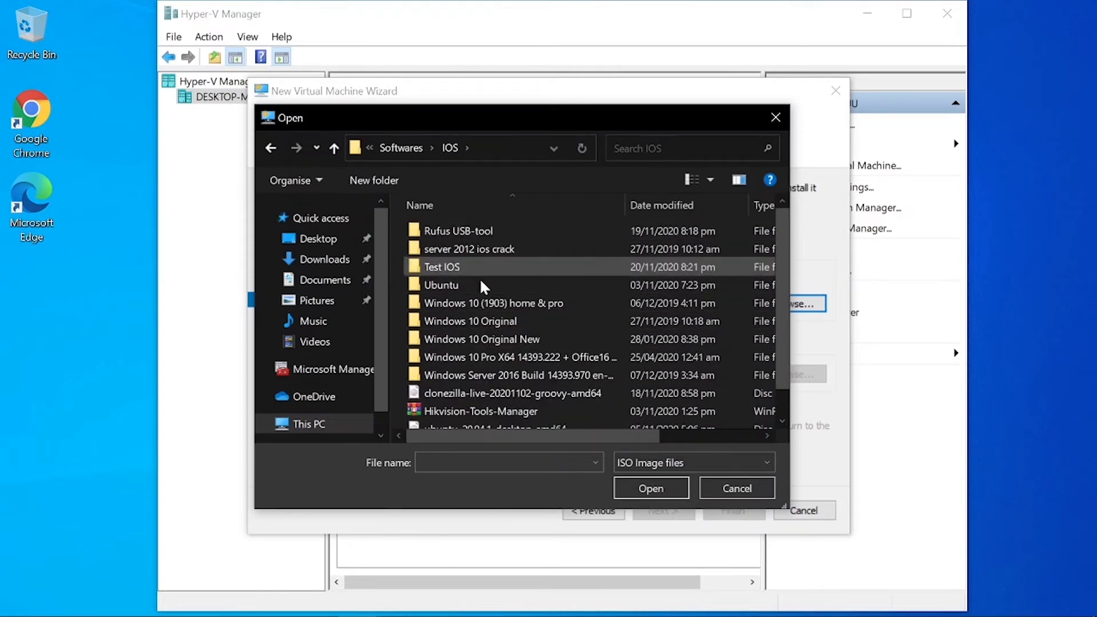
double_click(501, 378)
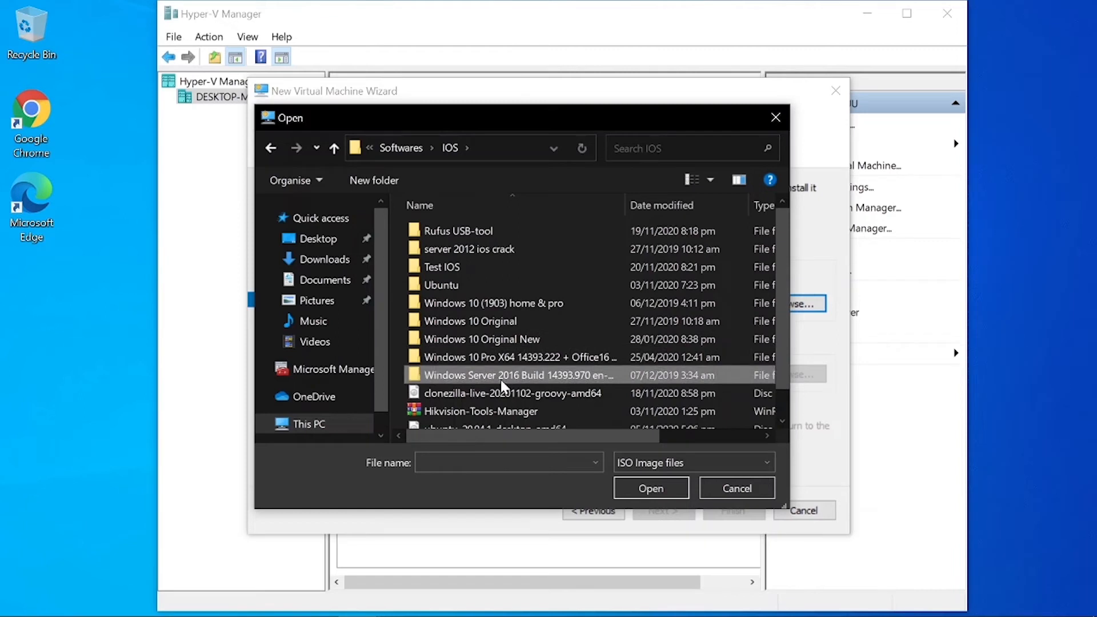
left_click(457, 249)
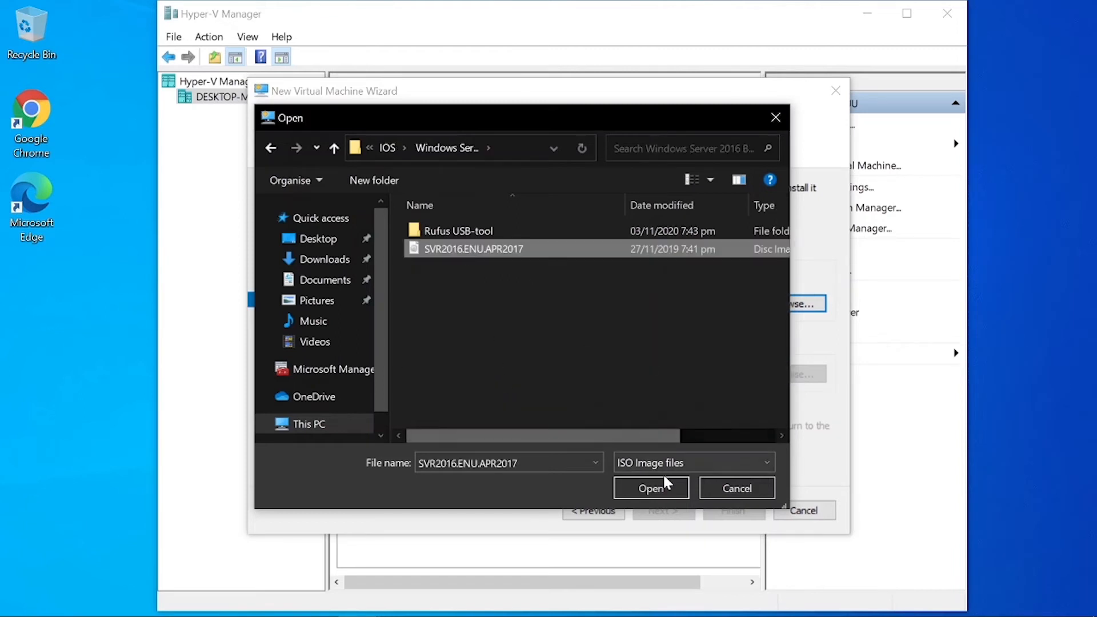
left_click(654, 486)
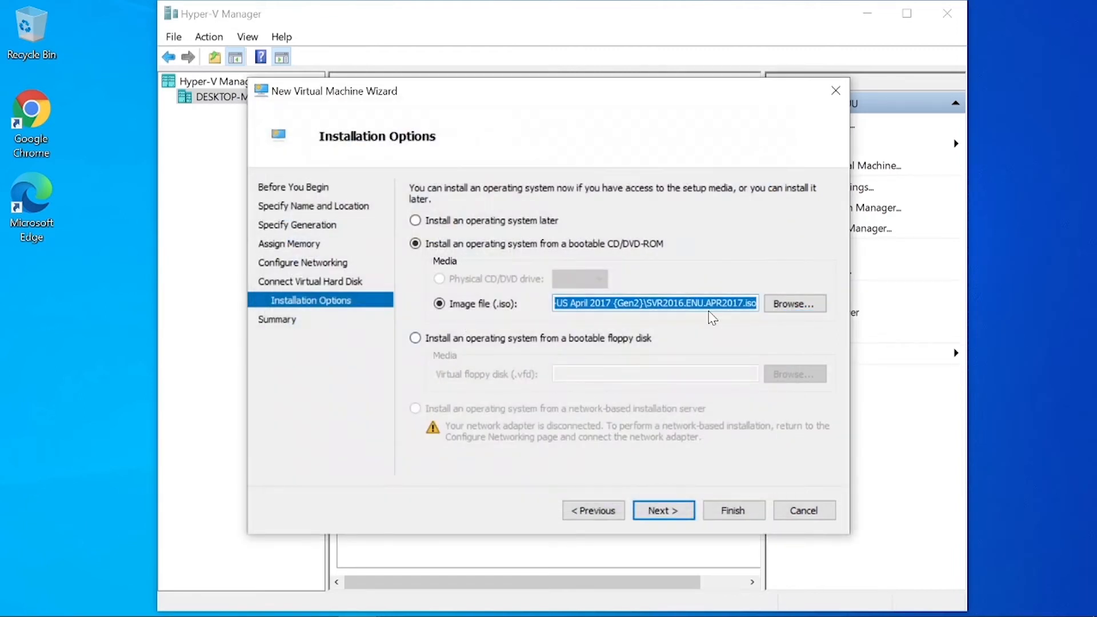
left_click(678, 511)
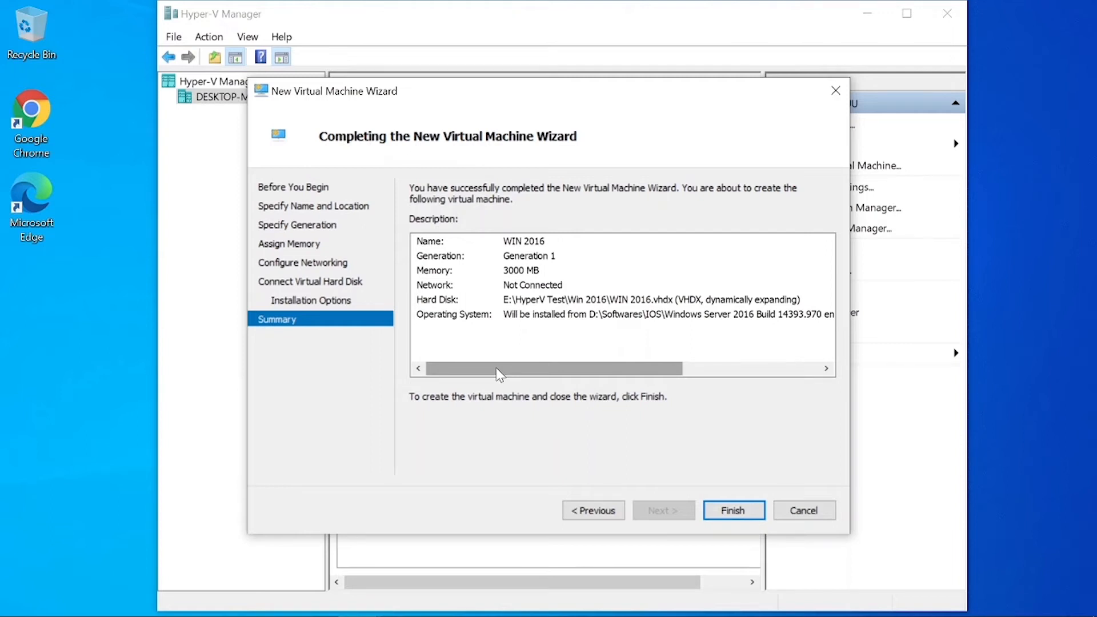
Finish the wizard to create the WIN 2016 virtual machine
left_click(717, 511)
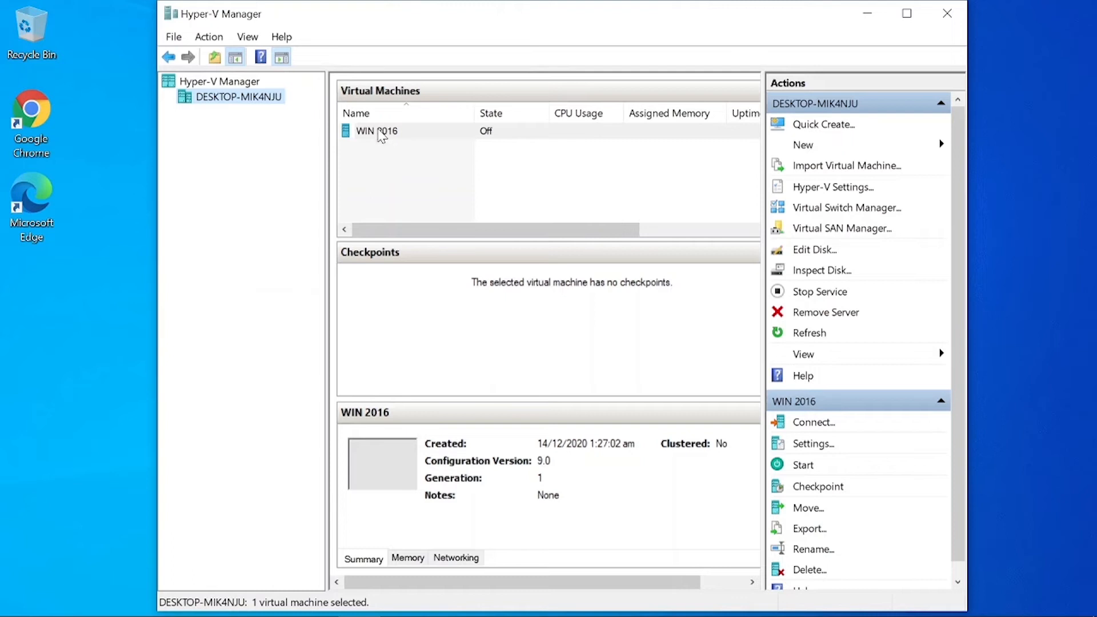
Start WIN 2016 and connect to its screen through the VM thumbnail
right_click(378, 131)
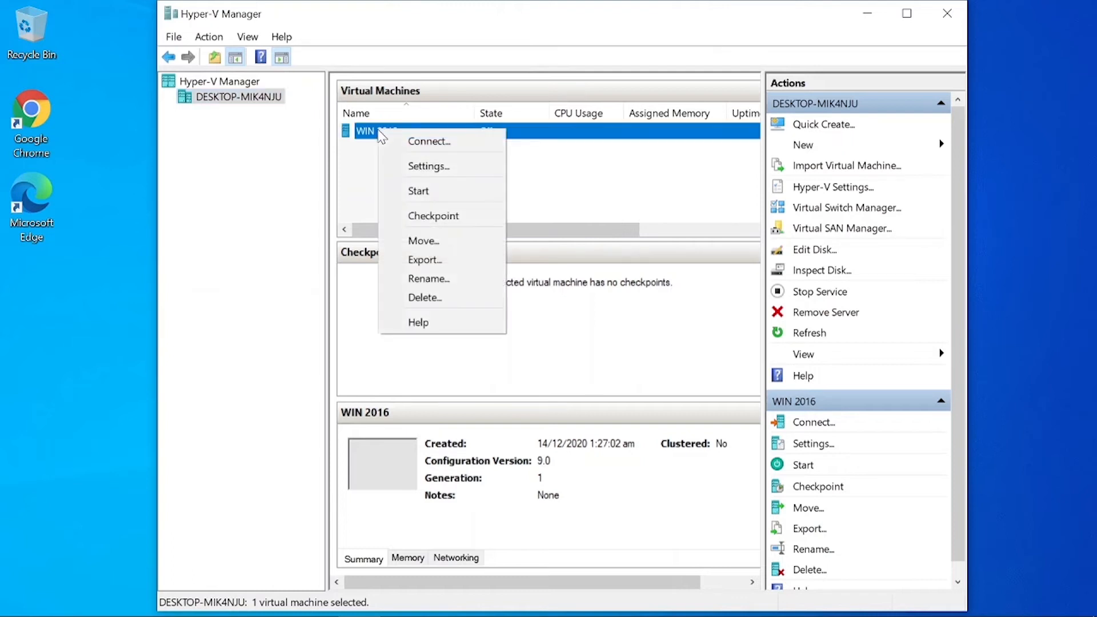
left_click(436, 193)
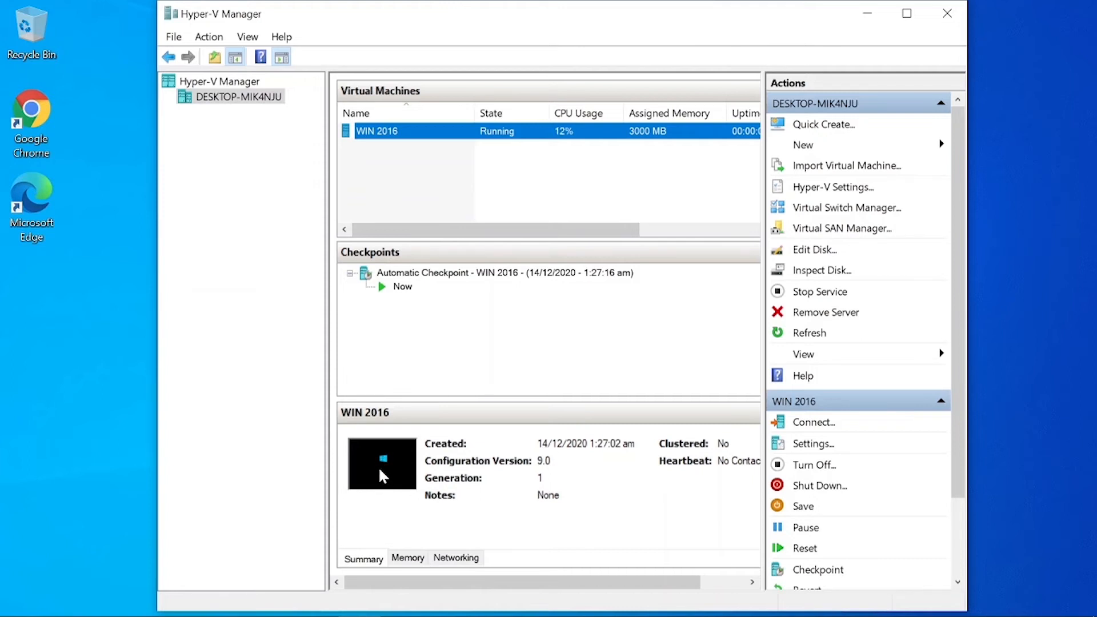
double_click(382, 476)
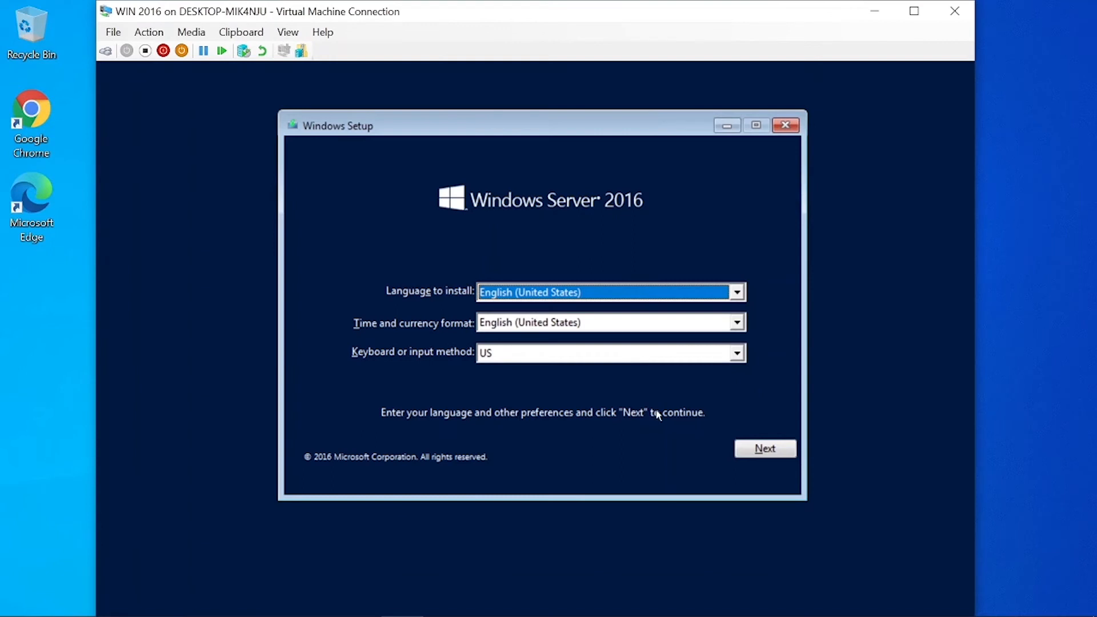
Accept default language settings, start the install, and choose Windows Server 2016 Standard (KMS)
left_click(761, 457)
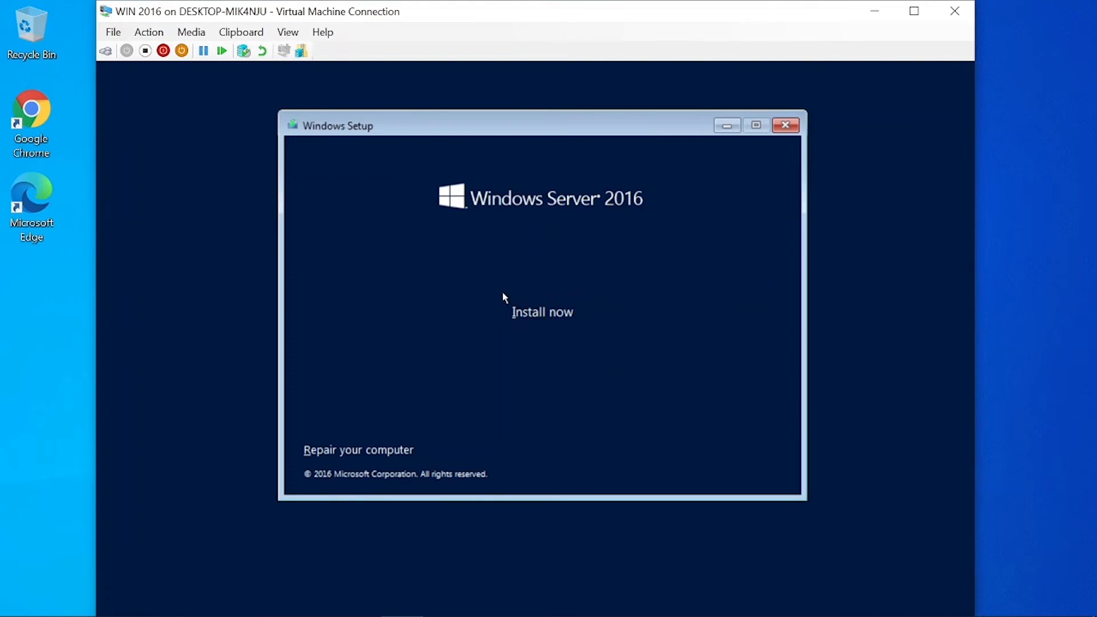
left_click(545, 320)
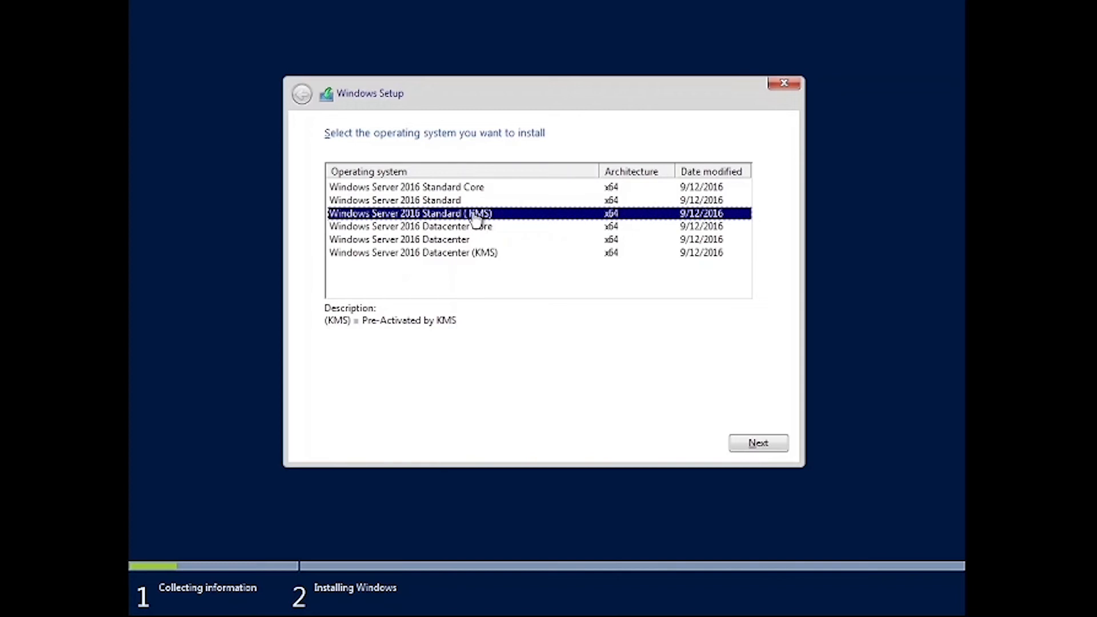
left_click(765, 451)
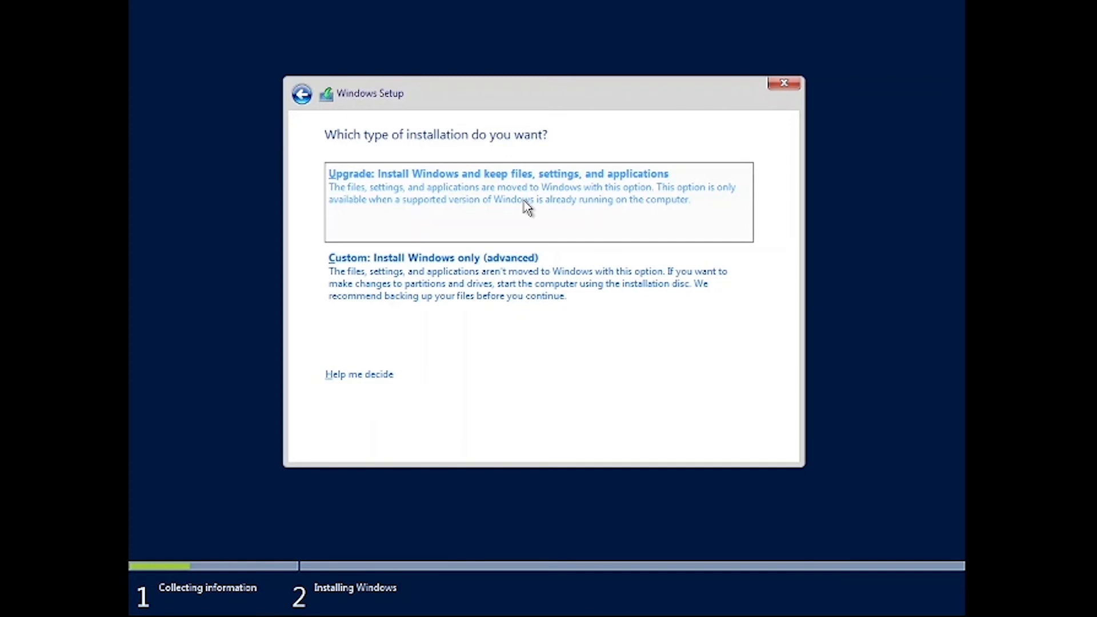
Choose Custom install, create a 102400 MB partition on Drive 0, and install onto Partition 2
left_click(494, 295)
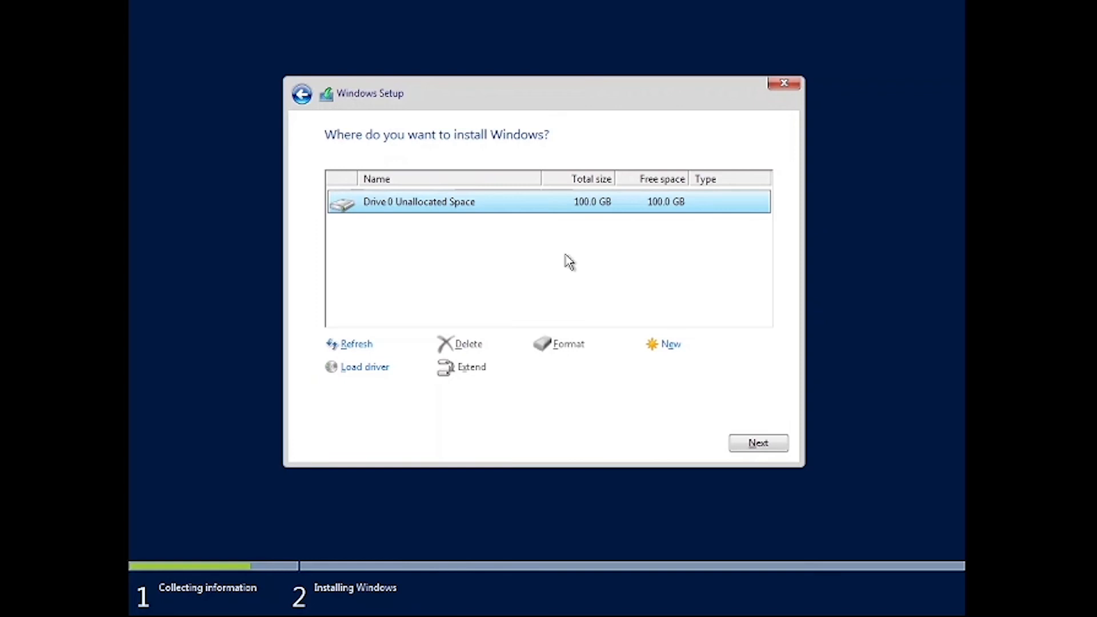
left_click(667, 344)
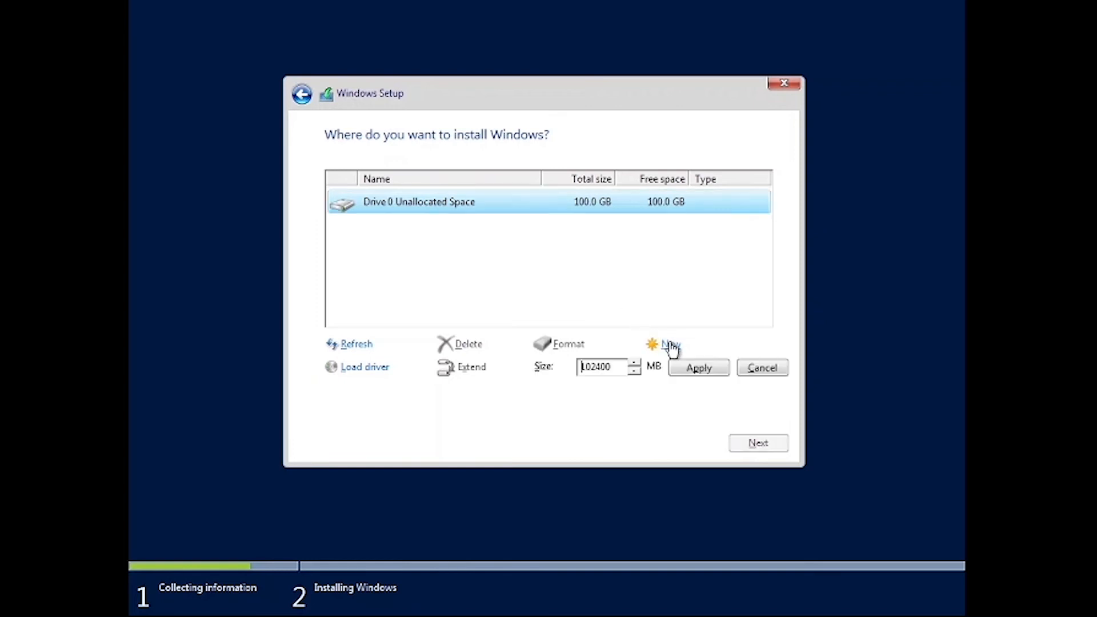
left_click(698, 373)
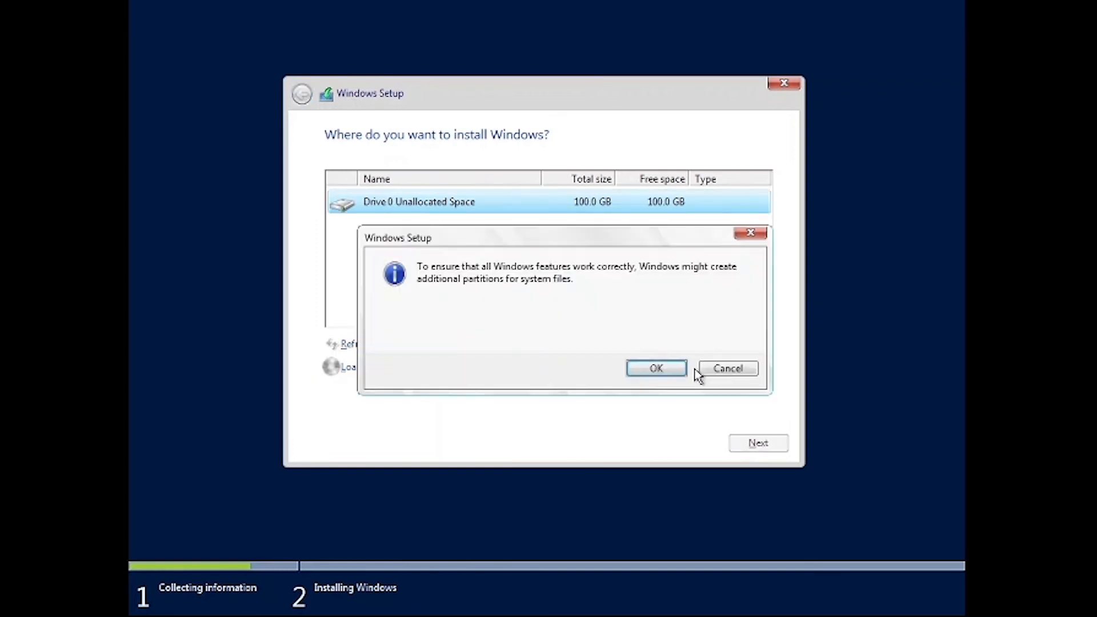
left_click(654, 369)
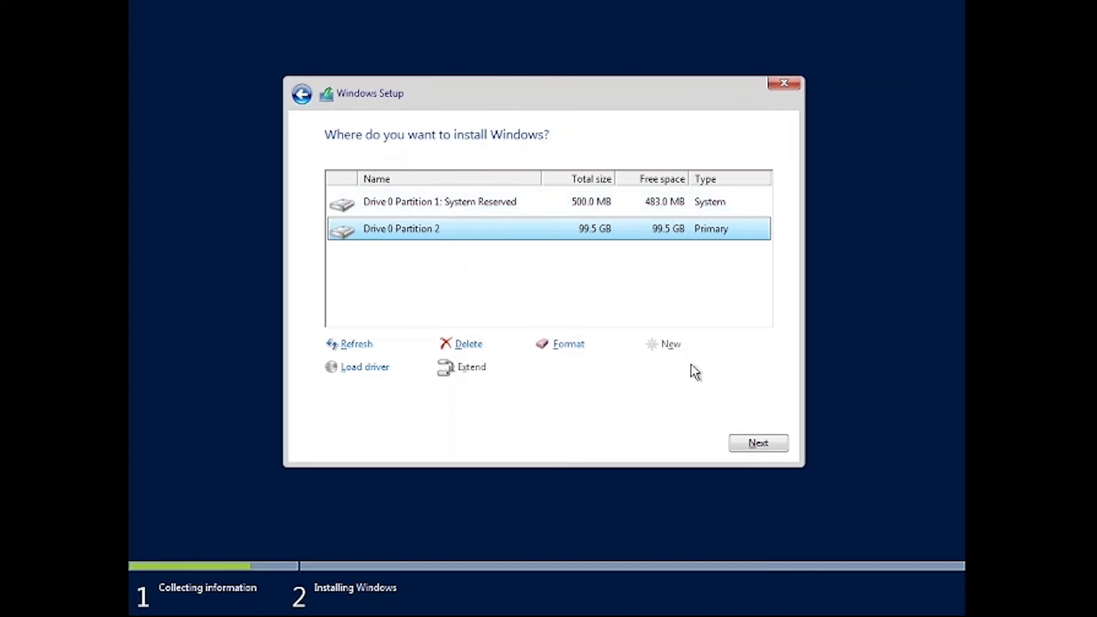
left_click(745, 449)
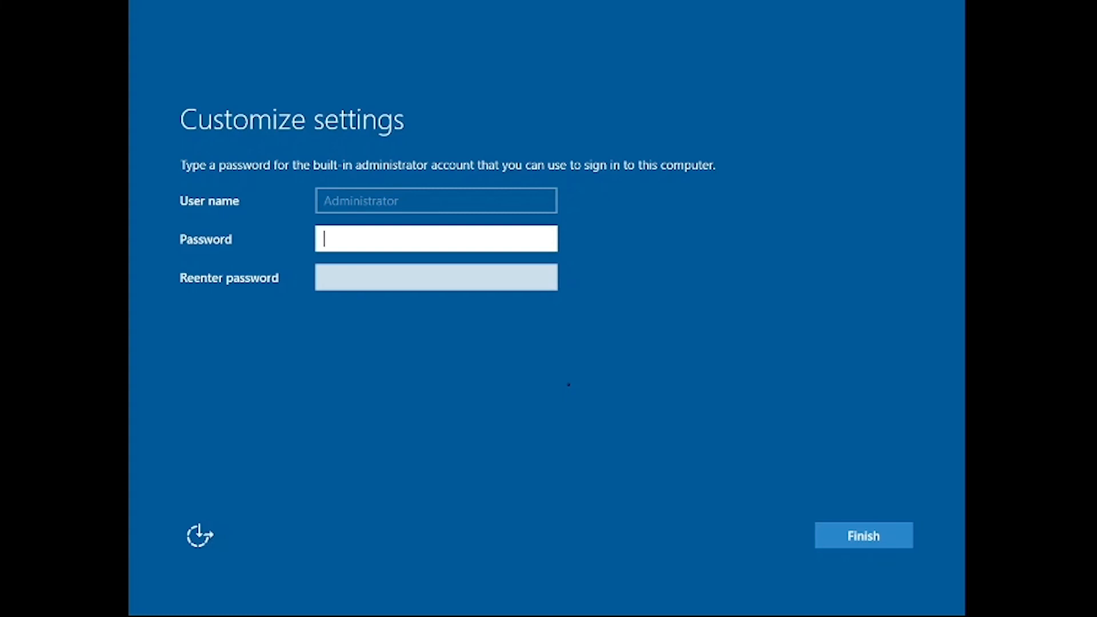
Enter and confirm the Administrator password, finish setup, then Ctrl+Alt+Delete to reach sign-in
type("Passw0rd123456")
key("Tab")
type("Password123")
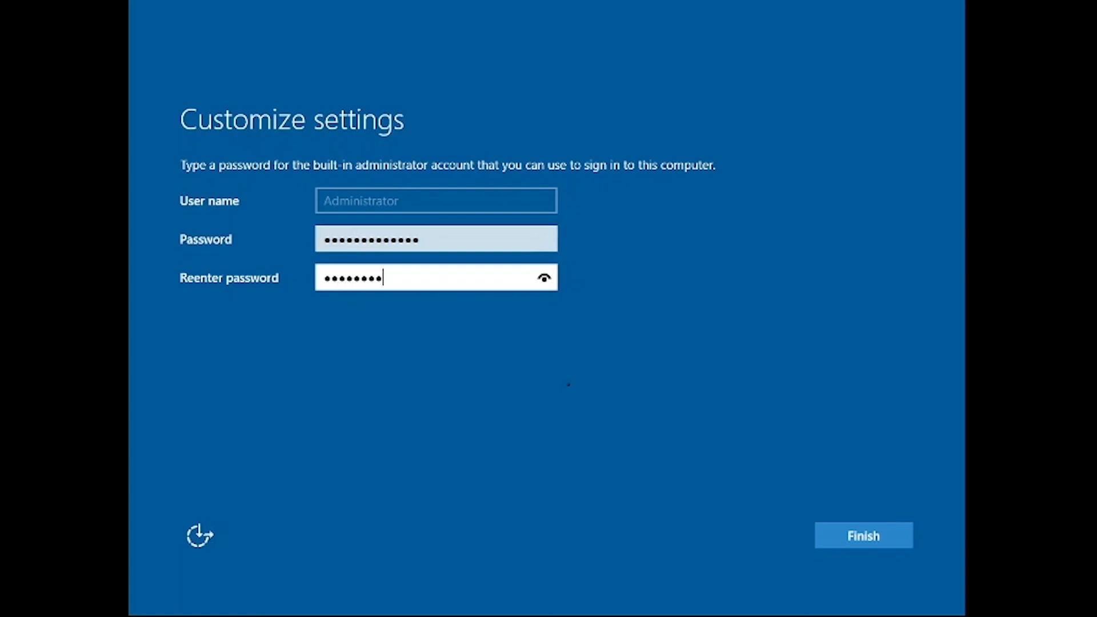
type("!@#")
left_click(864, 537)
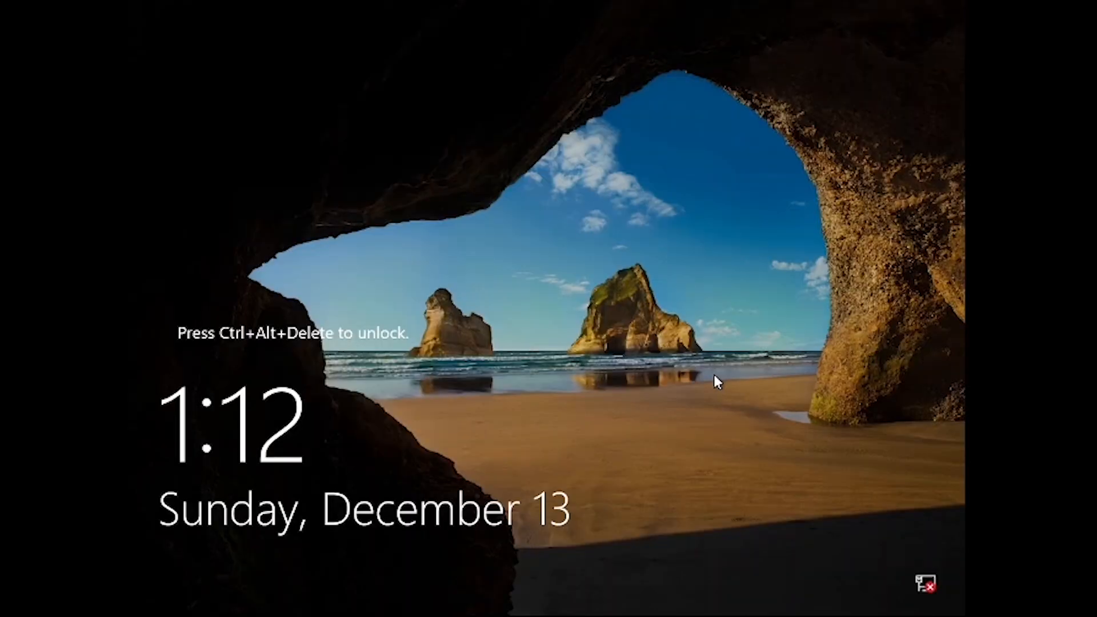
key("ctrl+alt+Delete")
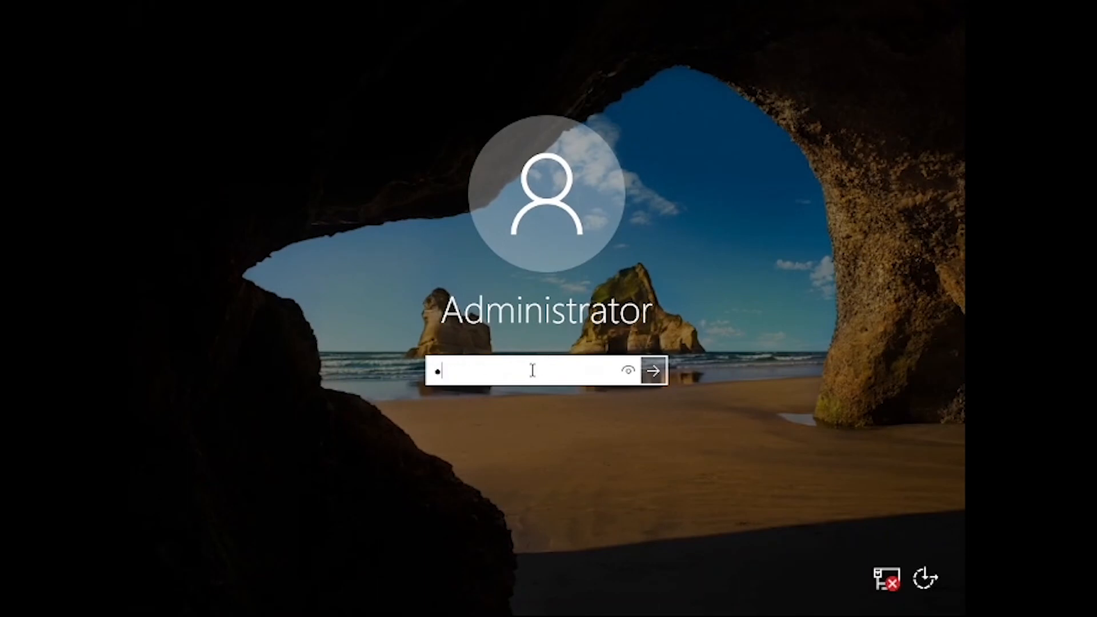